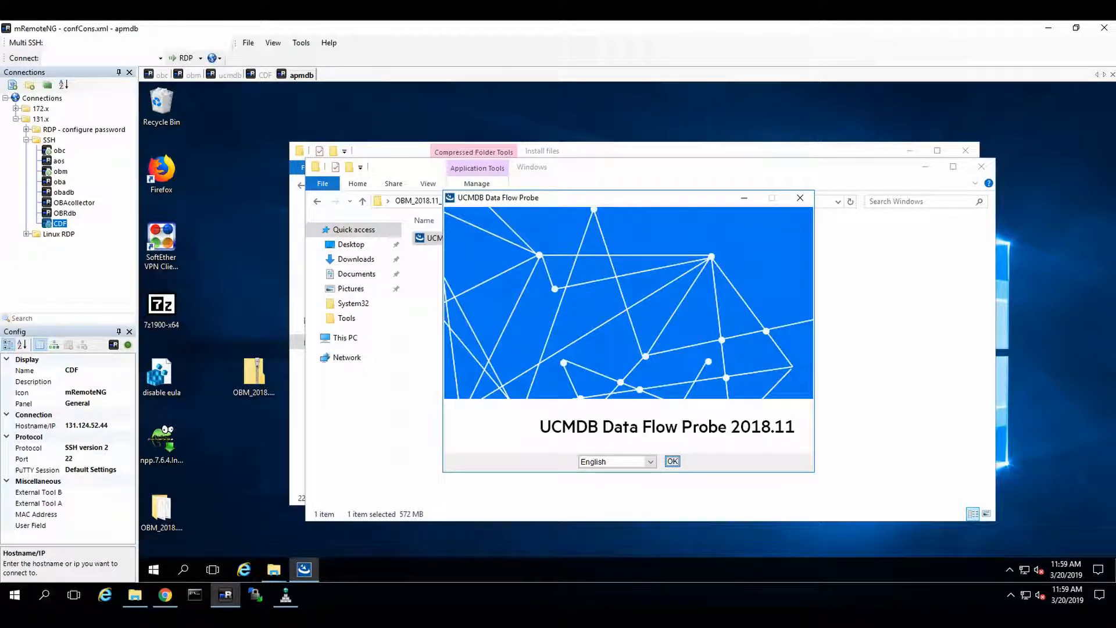
Step: Start the UCMDB Data Flow Probe 2018.11 setup in English and accept the license agreement
{"action": "left_click", "coordinate": [673, 462]}
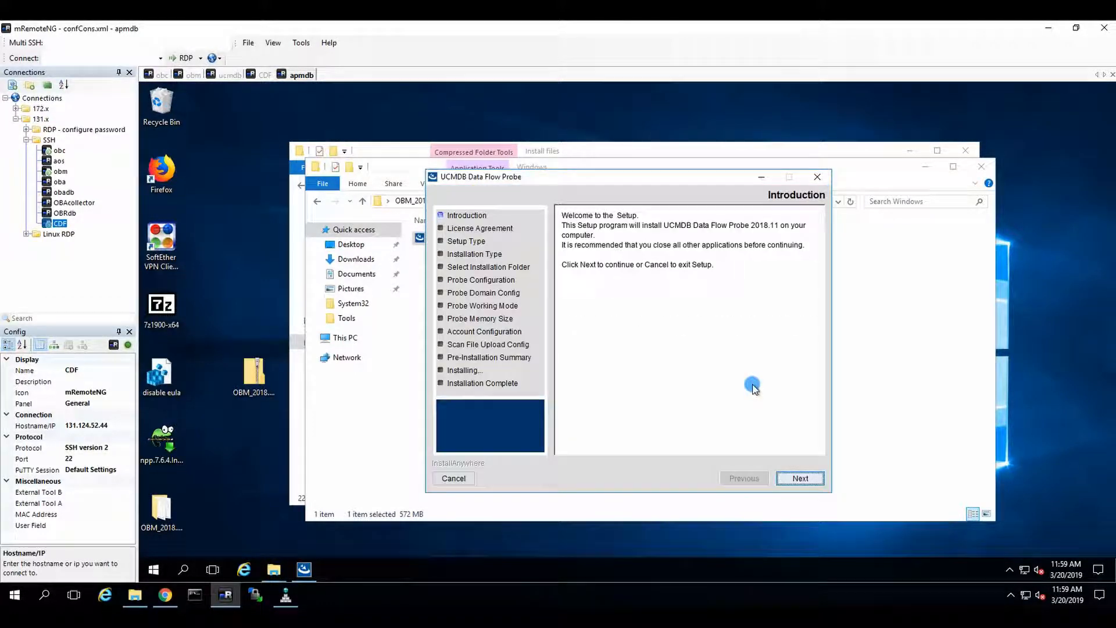
{"action": "left_click", "coordinate": [799, 478]}
{"action": "left_click", "coordinate": [652, 444]}
{"action": "left_click", "coordinate": [792, 479]}
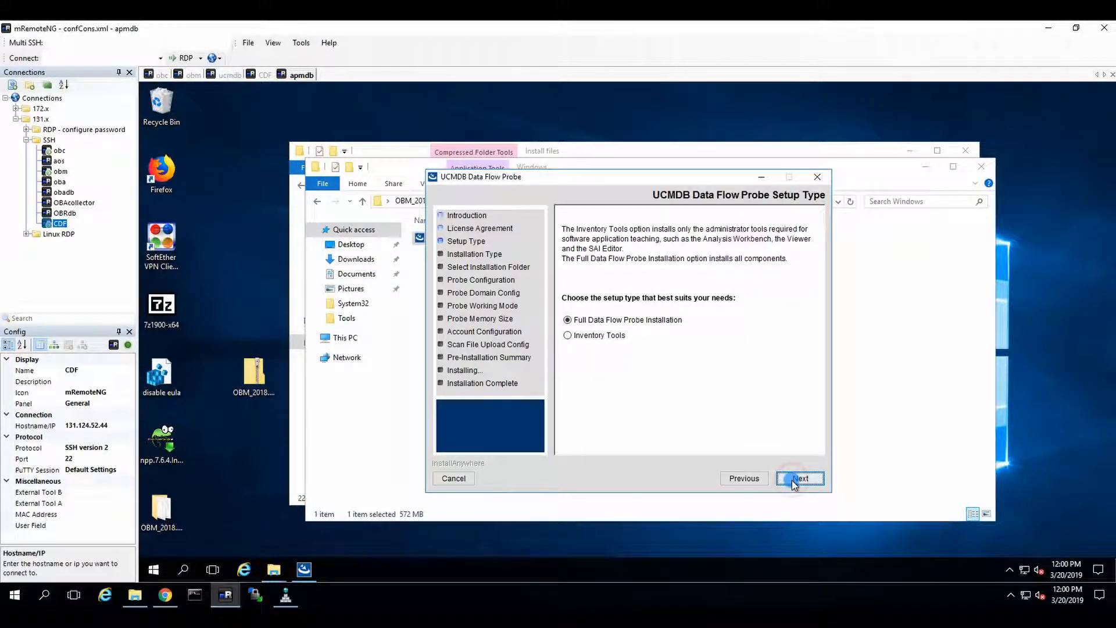
Step: Keep the Full Data Flow Probe Installation setup type and the default installation options
{"action": "left_click", "coordinate": [792, 479]}
{"action": "left_click", "coordinate": [790, 479]}
{"action": "left_click", "coordinate": [790, 479]}
Step: Choose BSM as the application to report to, enter obm.exclusice.com as the application server address, and continue
{"action": "left_click", "coordinate": [570, 332]}
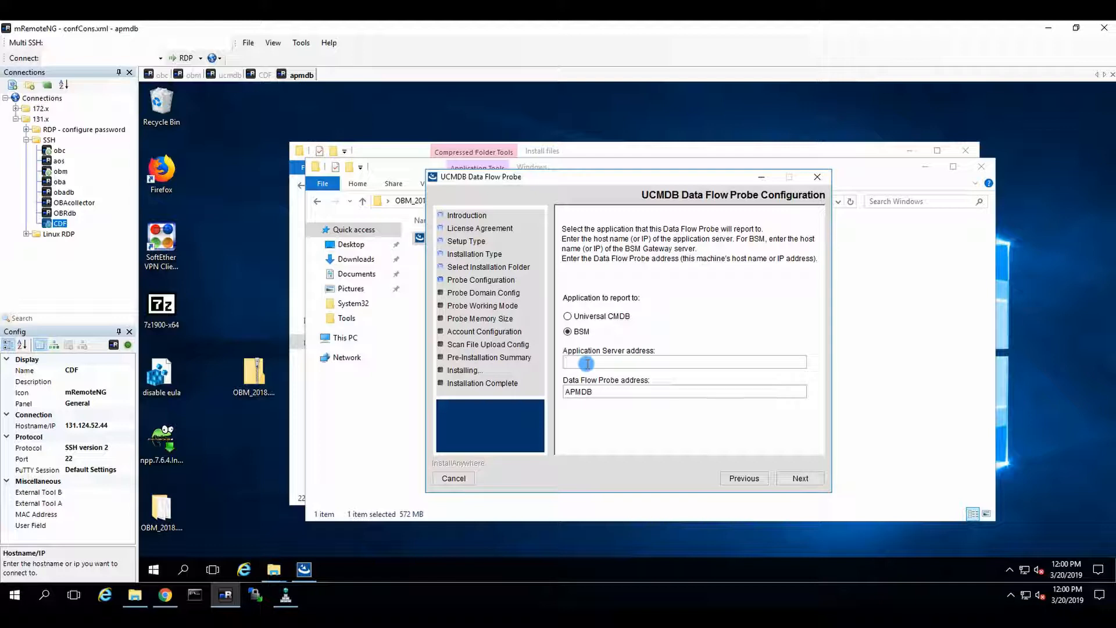
{"action": "left_click", "coordinate": [588, 363]}
{"action": "type", "text": "obm. exclusice.com"}
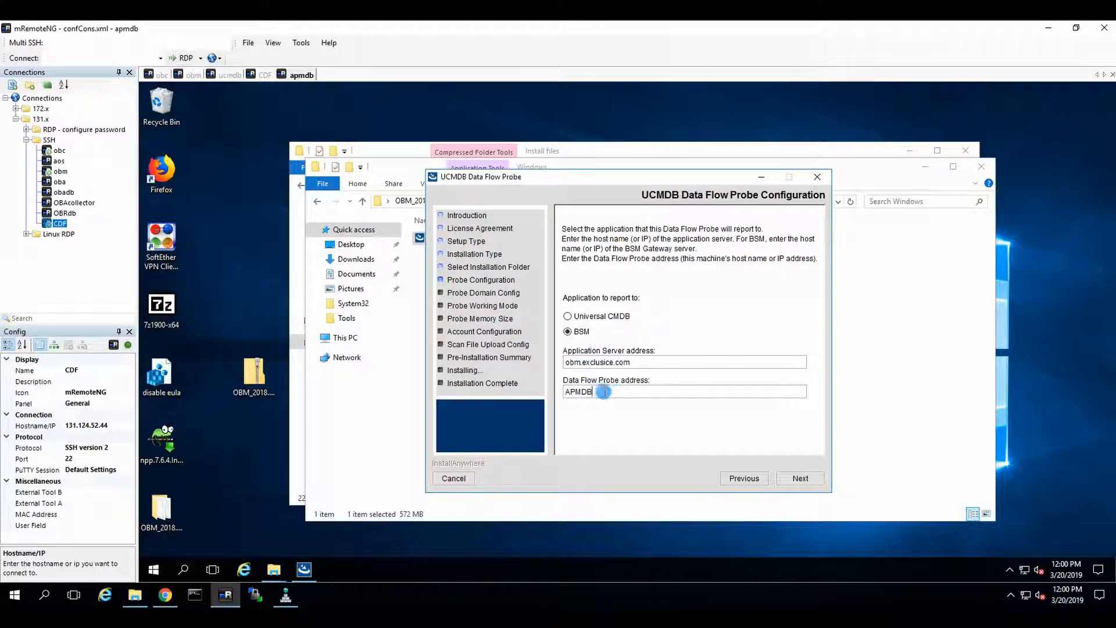
{"action": "left_click", "coordinate": [804, 474]}
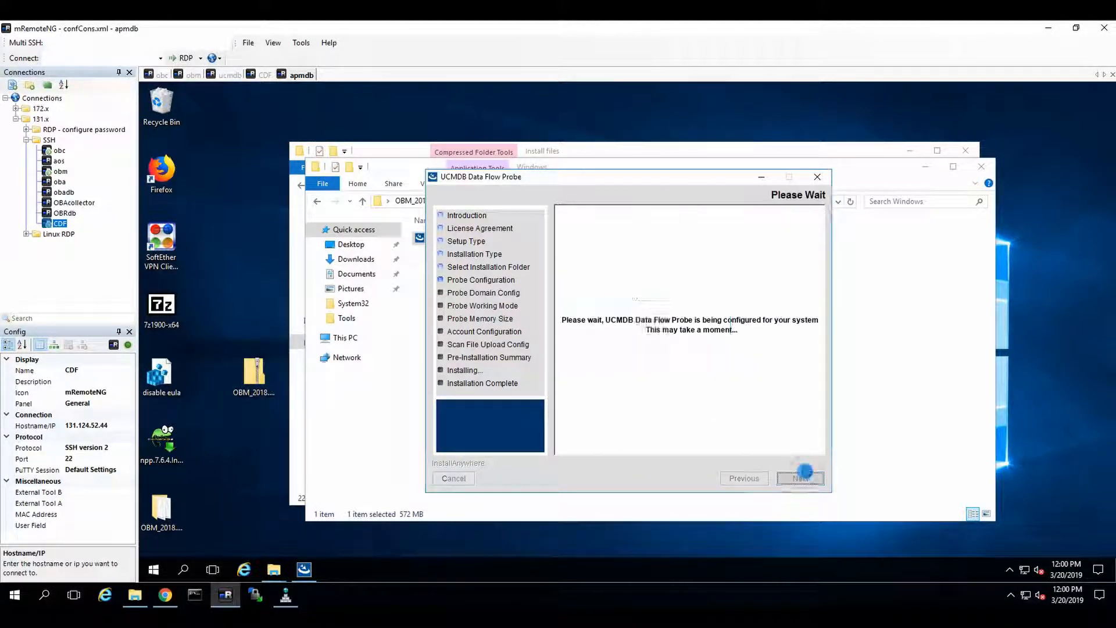
{"action": "left_click", "coordinate": [679, 350]}
{"action": "left_click", "coordinate": [677, 345]}
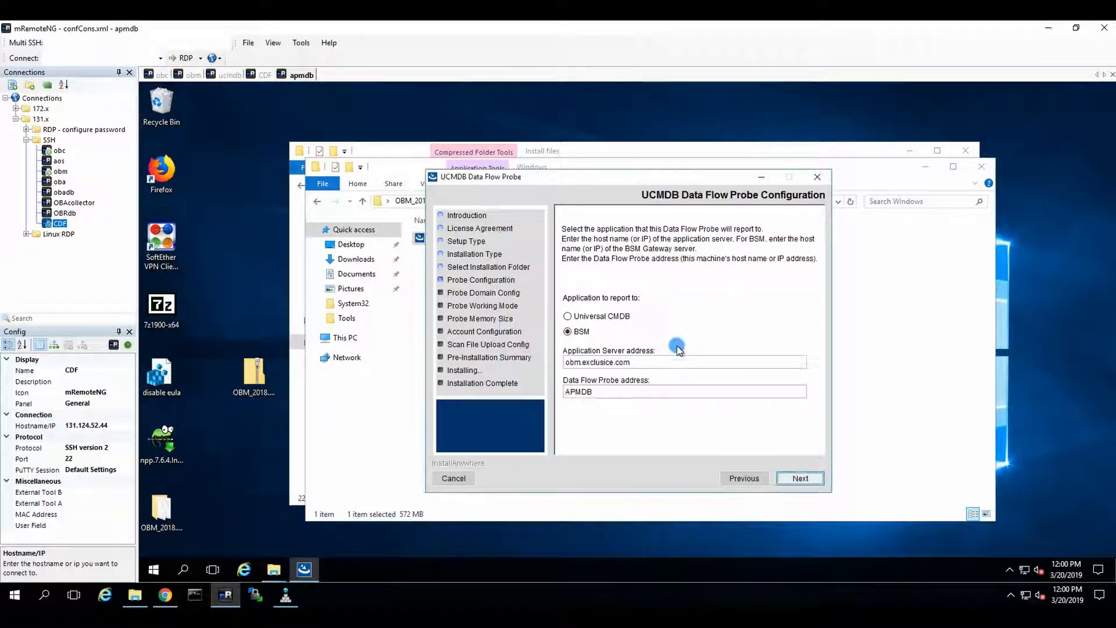
Step: Correct the application server address to obm.exclusive.com and continue
{"action": "left_click", "coordinate": [629, 363]}
{"action": "left_click", "coordinate": [609, 362]}
{"action": "key", "text": "BackSpace"}
{"action": "type", "text": "v"}
{"action": "left_click", "coordinate": [792, 477]}
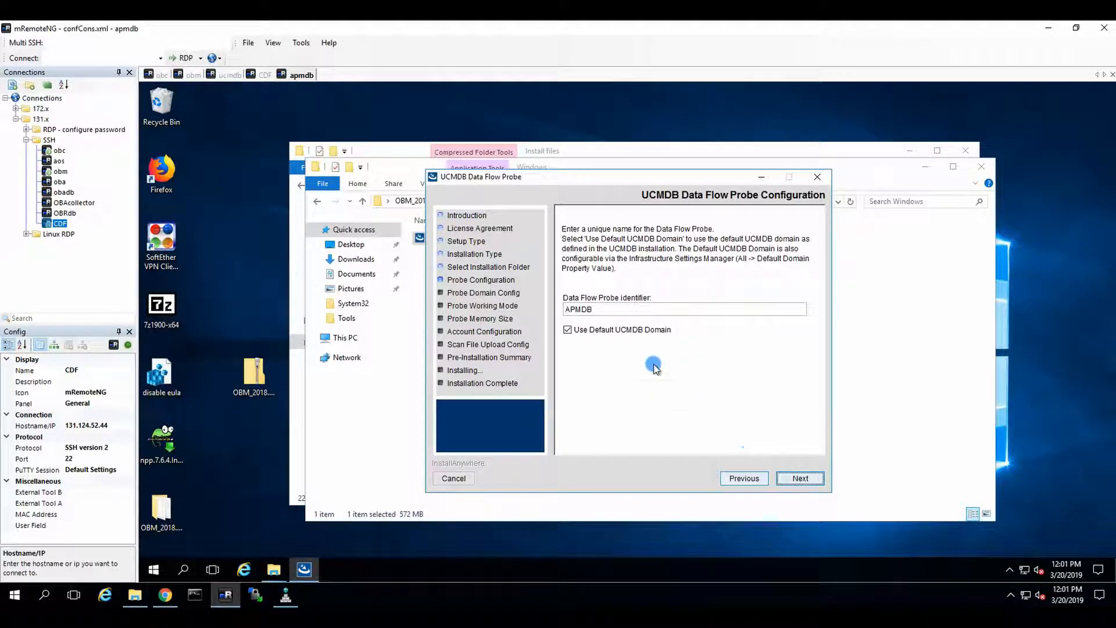
Step: Keep the APMDB probe identifier with the default UCMDB domain and the single-process working mode
{"action": "left_click", "coordinate": [791, 479]}
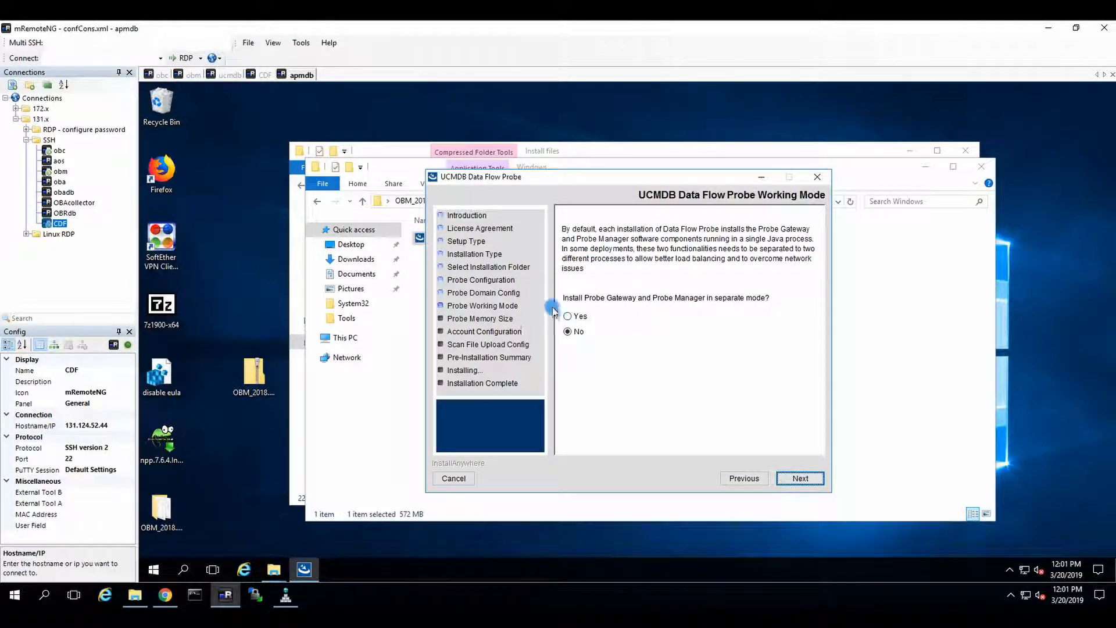
{"action": "left_click", "coordinate": [802, 482]}
{"action": "left_click", "coordinate": [799, 485]}
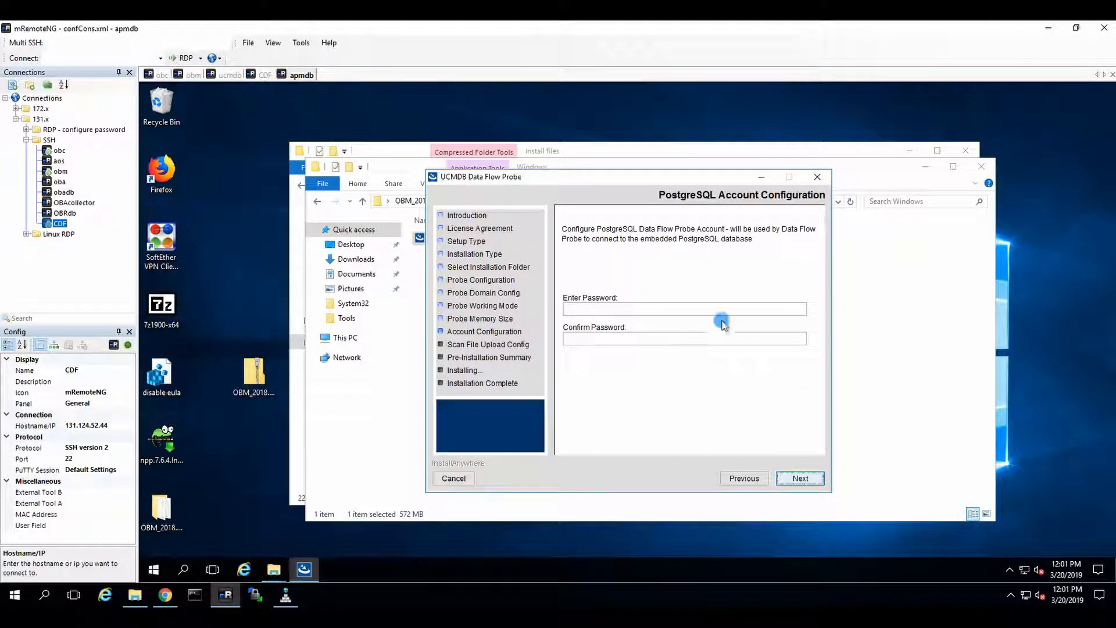
Step: Enter and confirm the PostgreSQL Data Flow Probe account password
{"action": "left_click", "coordinate": [633, 310]}
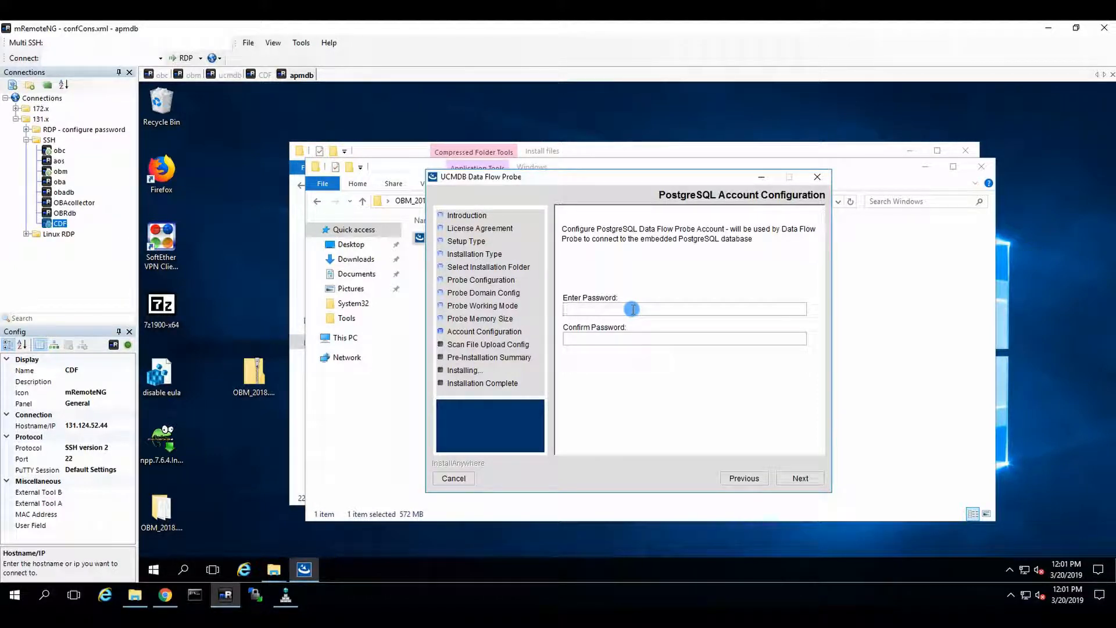
{"action": "type", "text": "•••••••••••••••••••••••••"}
{"action": "left_click", "coordinate": [793, 478]}
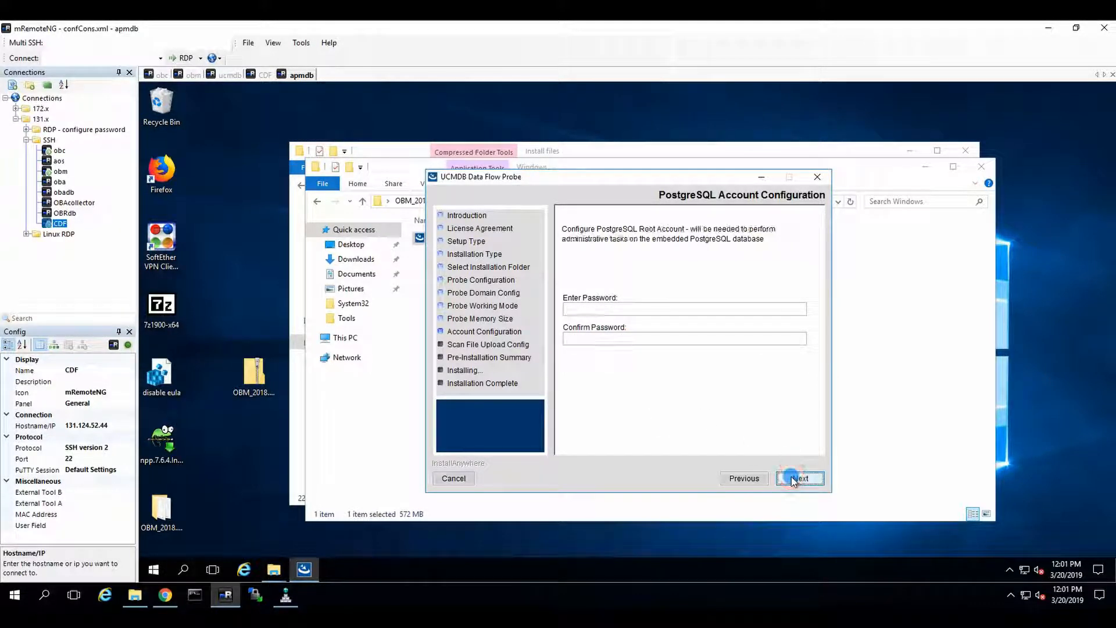
Step: Enter and confirm the PostgreSQL root account password
{"action": "left_click", "coordinate": [620, 308]}
{"action": "type", "text": "•••••••••••"}
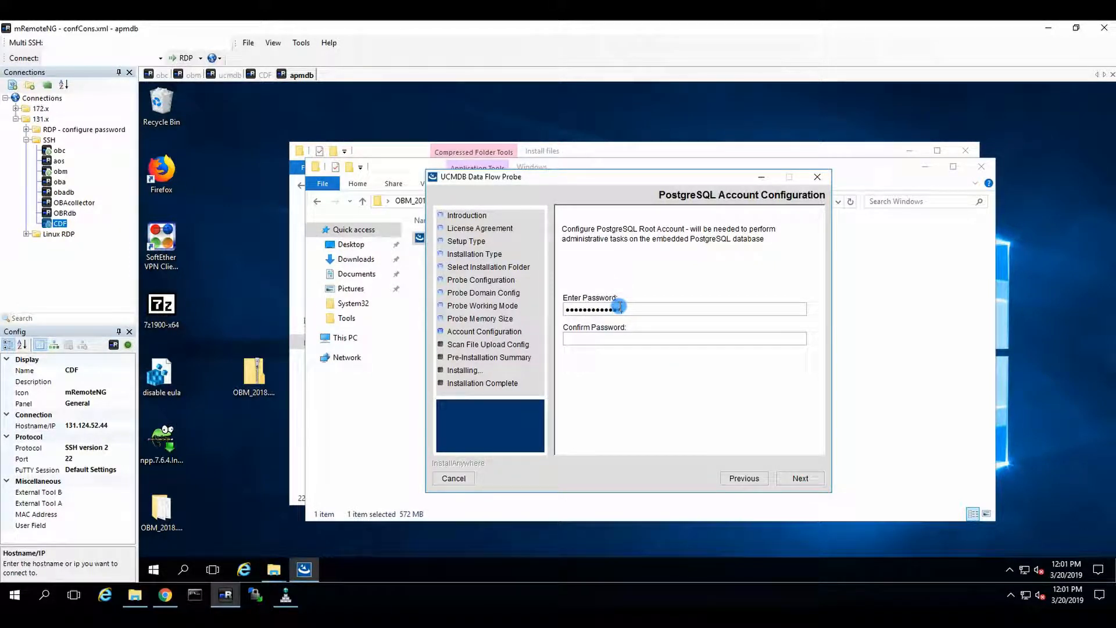
{"action": "type", "text": "••••••••••••"}
{"action": "left_click", "coordinate": [792, 475]}
Step: Enter and confirm the system administrator (sysadmin) password
{"action": "left_click", "coordinate": [632, 310]}
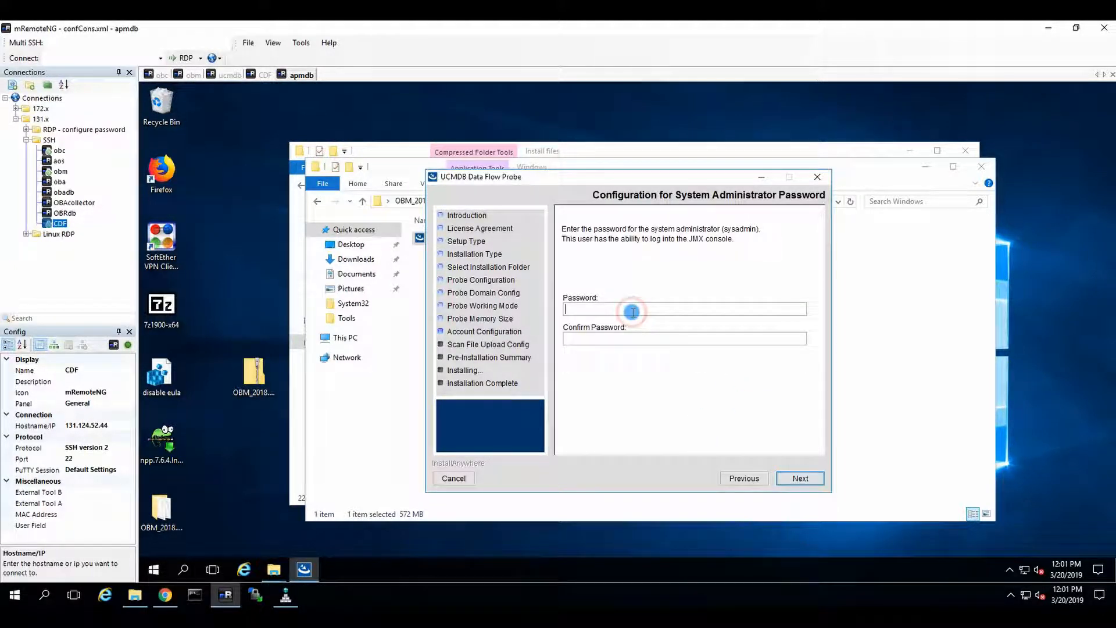
{"action": "type", "text": "•••••••••••••"}
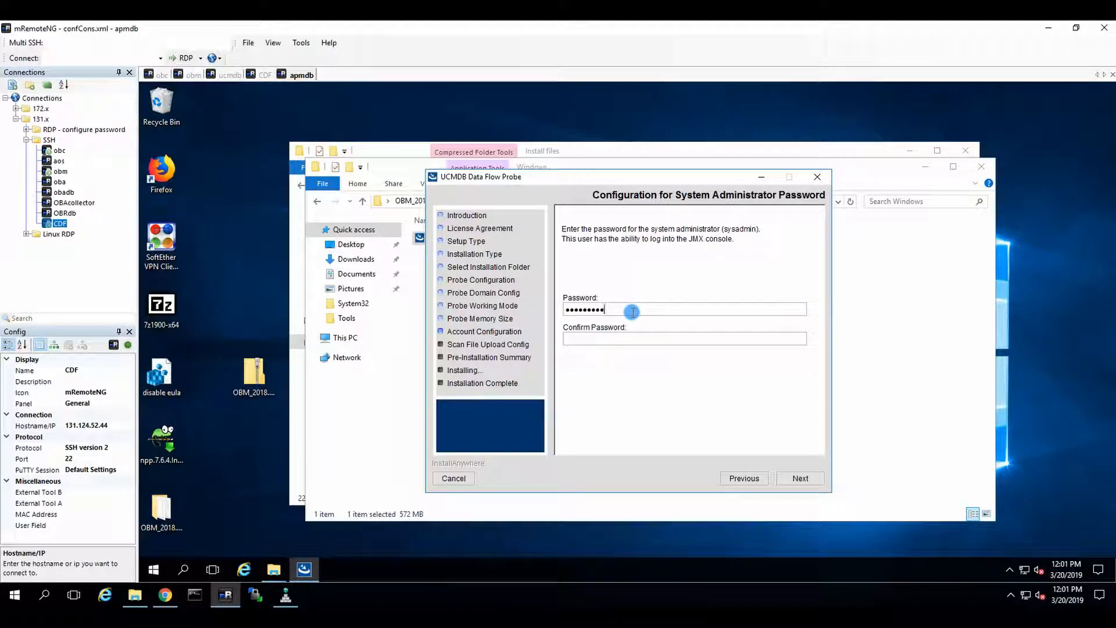
{"action": "key", "text": "Tab"}
{"action": "type", "text": "•••••••••••"}
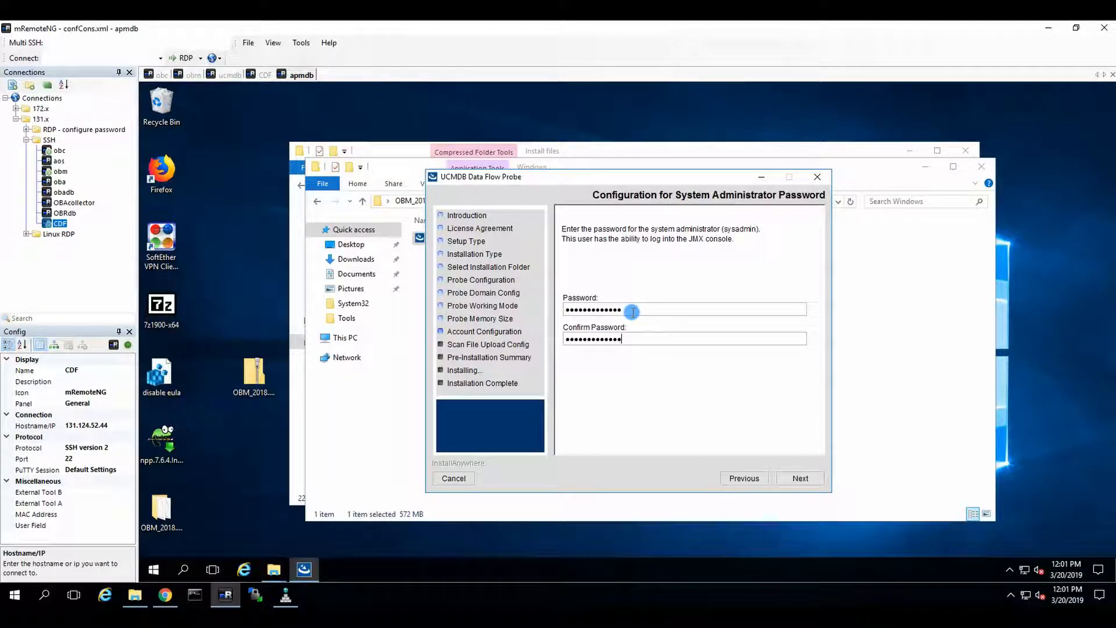
{"action": "left_click", "coordinate": [798, 478]}
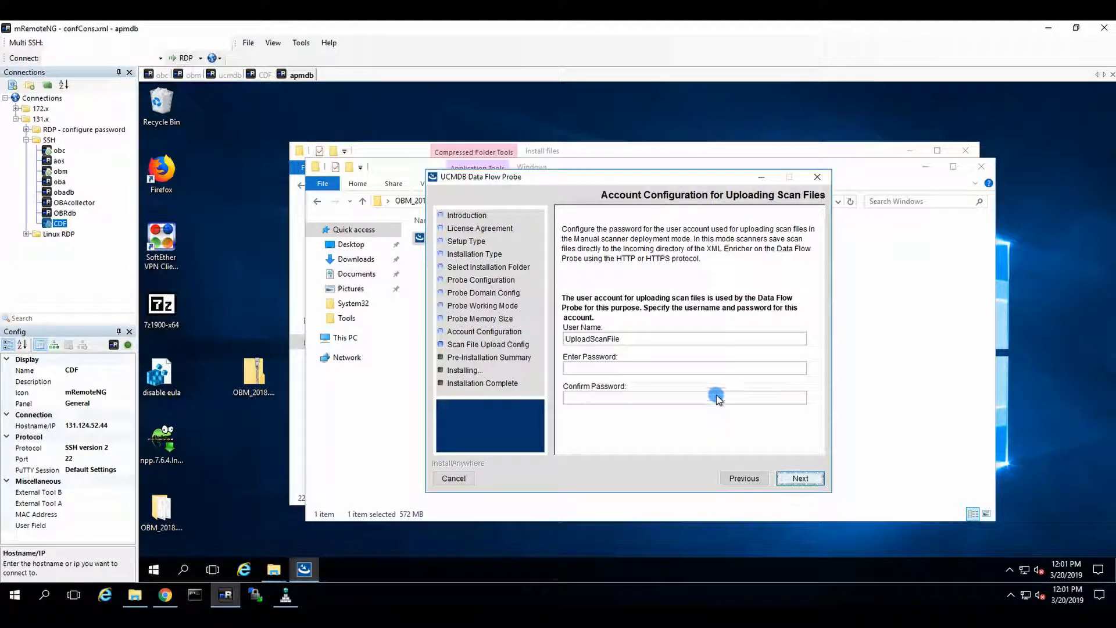
Step: Enter and confirm the password for the UploadScanFile account
{"action": "left_click", "coordinate": [611, 368]}
{"action": "type", "text": "••••••"}
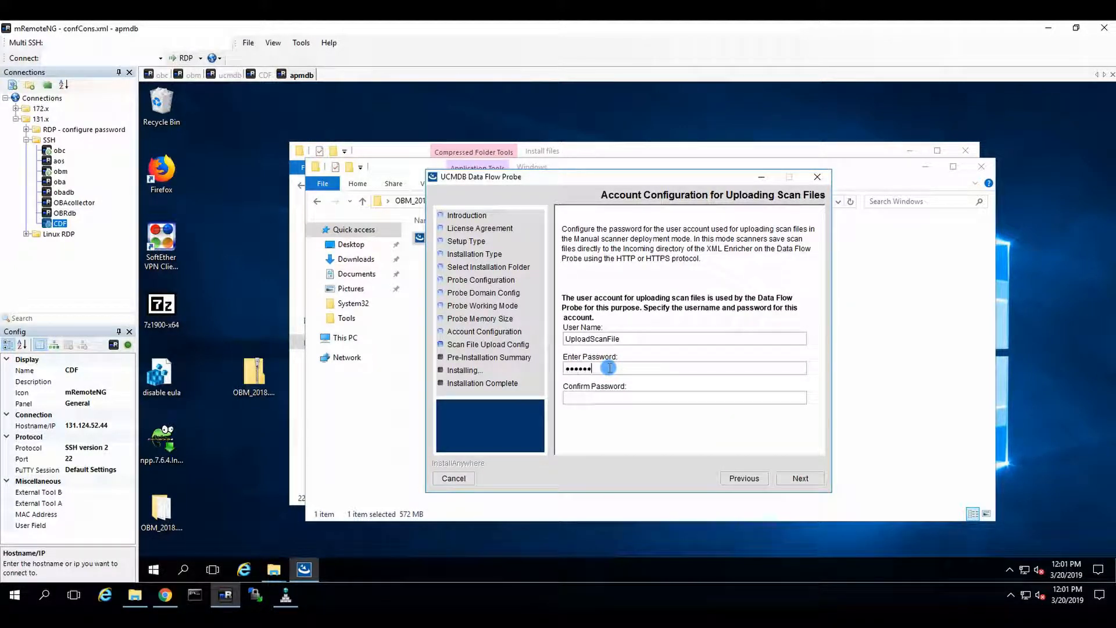
{"action": "type", "text": "••••••"}
{"action": "key", "text": "Tab"}
{"action": "type", "text": "•••••••••••••"}
{"action": "left_click", "coordinate": [799, 477]}
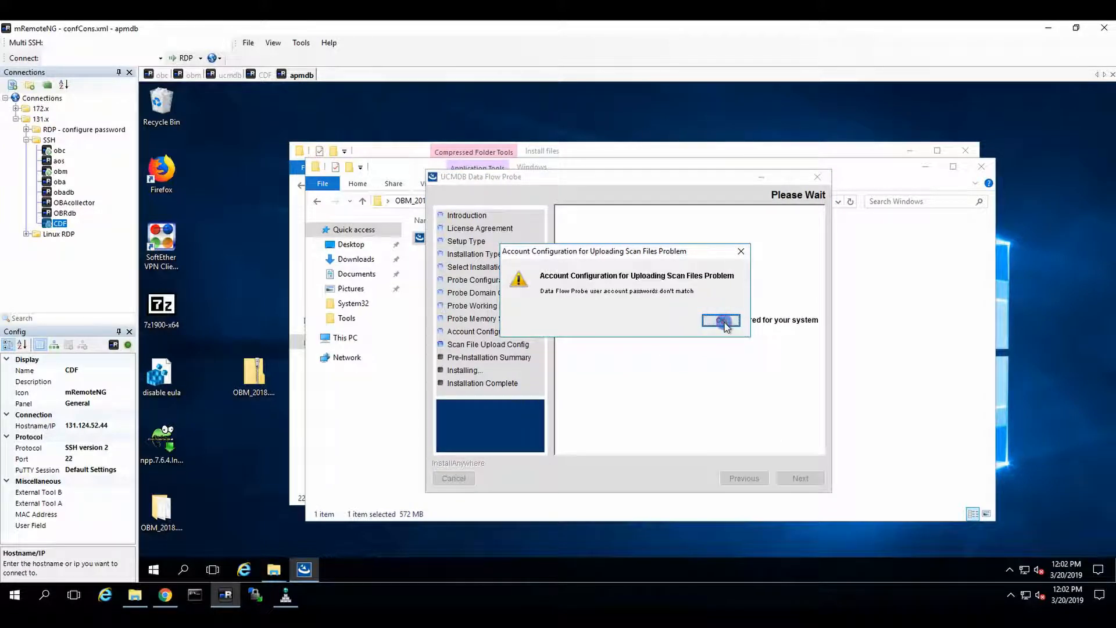
Step: Re-enter the UploadScanFile account password and fix its confirmation so both match
{"action": "left_click", "coordinate": [721, 320]}
{"action": "double_click", "coordinate": [640, 368]}
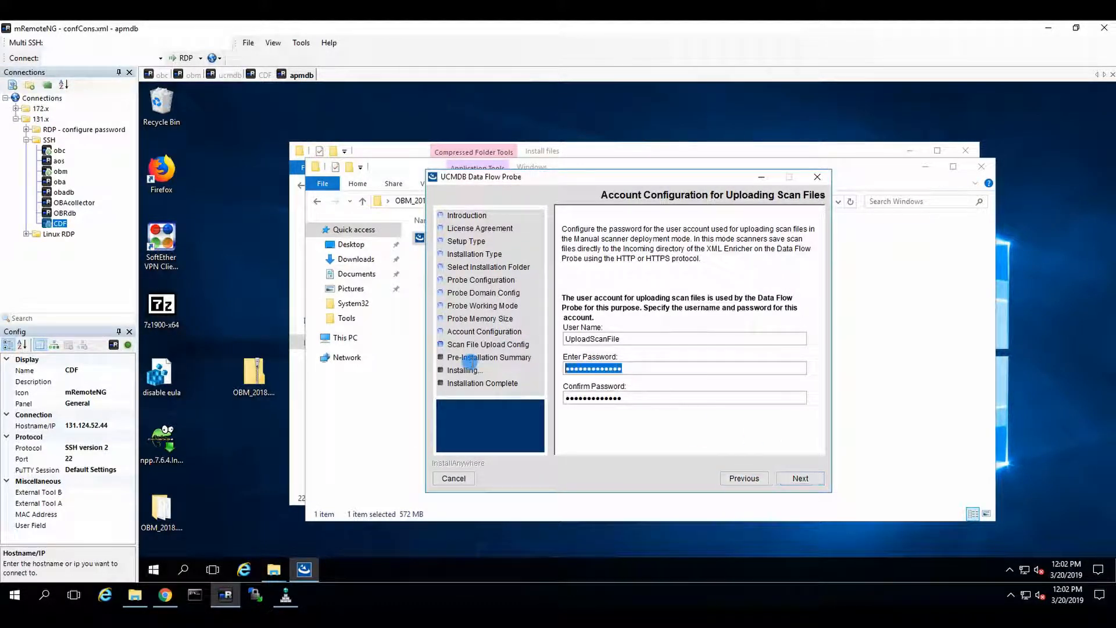
{"action": "type", "text": "•••••••••••••"}
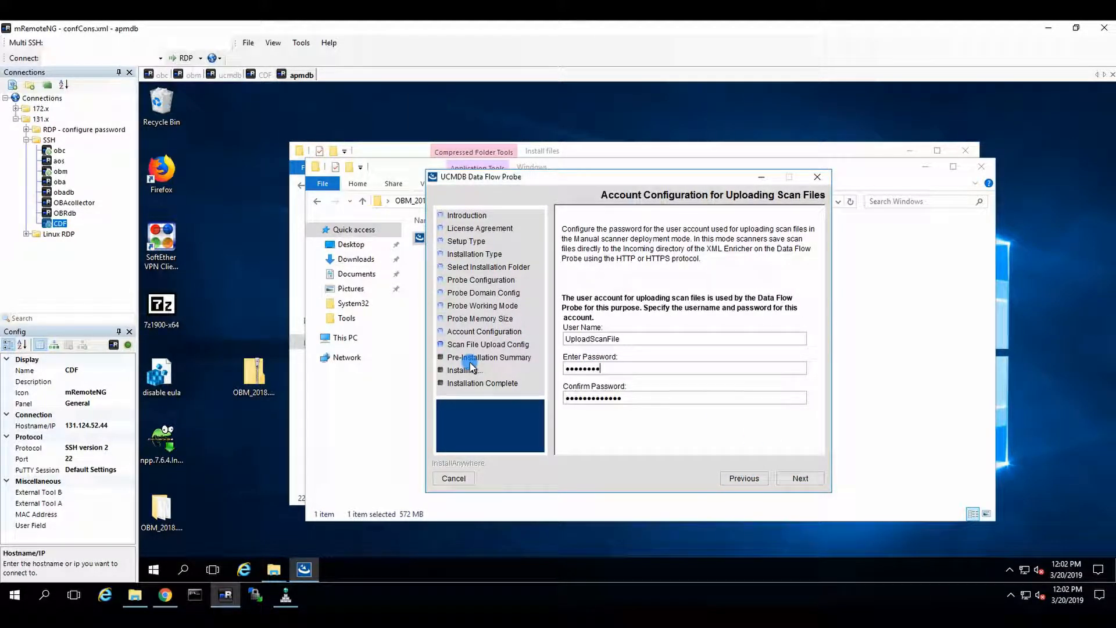
{"action": "key", "text": "Tab"}
{"action": "key", "text": "BackSpace"}
{"action": "key", "text": "BackSpace"}
{"action": "key", "text": "BackSpace"}
{"action": "key", "text": "BackSpace"}
{"action": "key", "text": "BackSpace"}
{"action": "key", "text": "BackSpace"}
{"action": "key", "text": "BackSpace"}
{"action": "key", "text": "BackSpace"}
{"action": "key", "text": "BackSpace"}
{"action": "key", "text": "BackSpace"}
{"action": "key", "text": "BackSpace"}
{"action": "key", "text": "BackSpace"}
{"action": "type", "text": "•••••••••••••"}
{"action": "left_click", "coordinate": [793, 477]}
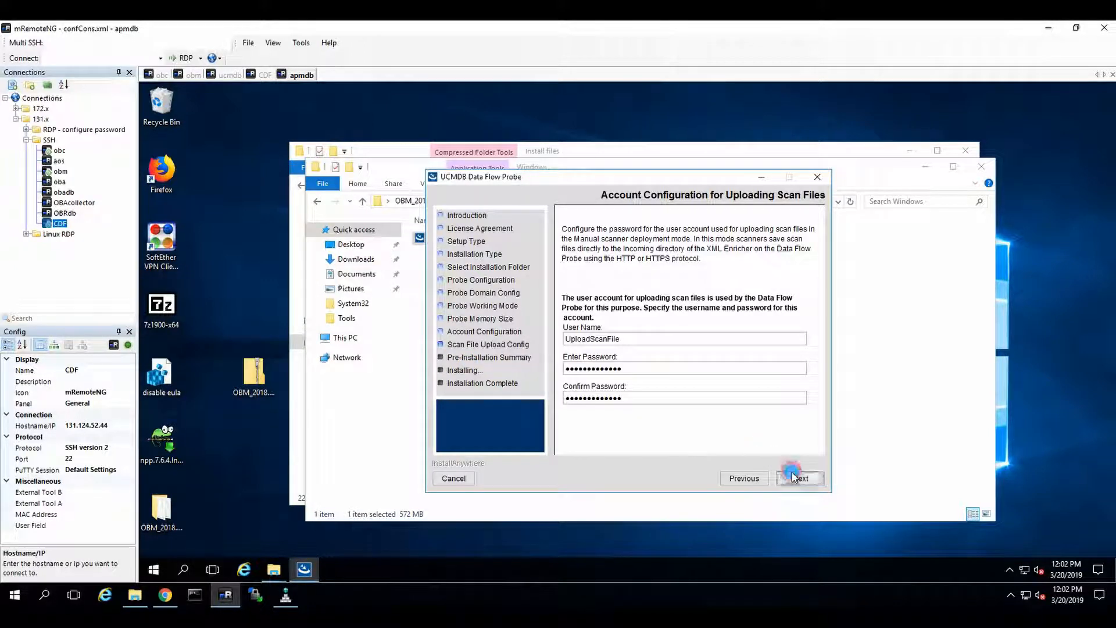
Step: Install the probe, choosing not to remove the Users group access privilege, and finish the setup
{"action": "left_click", "coordinate": [800, 479]}
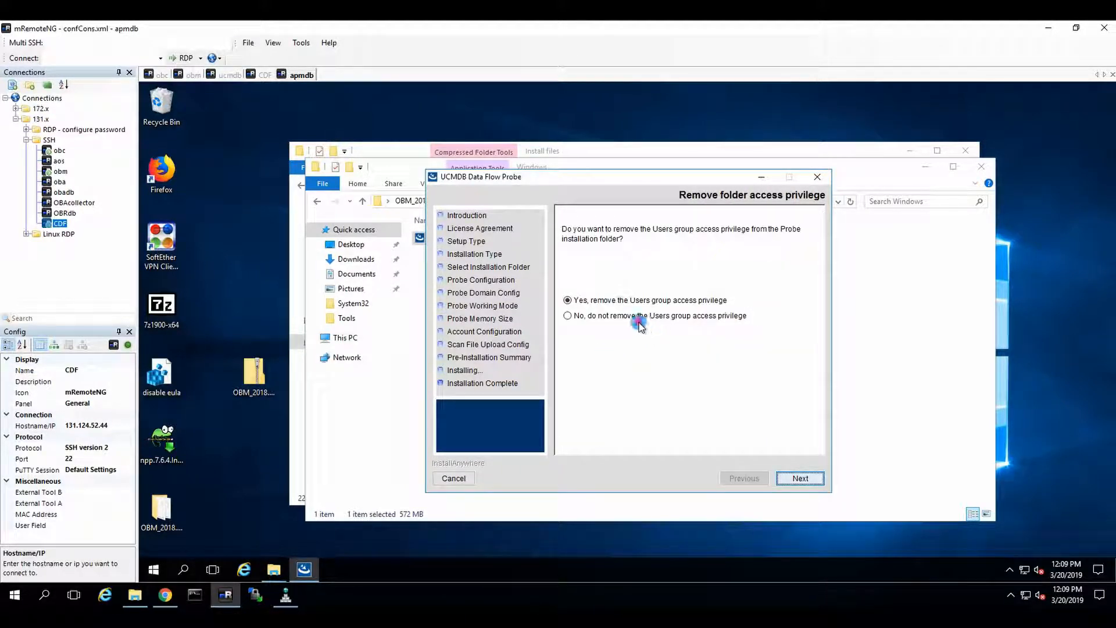
{"action": "left_click", "coordinate": [640, 324]}
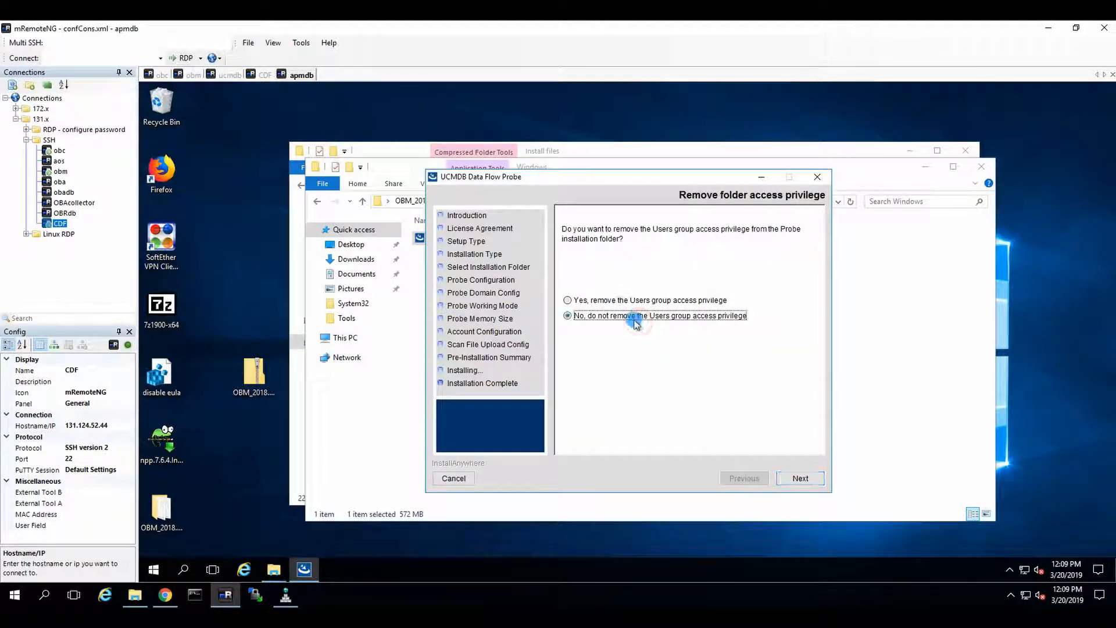
{"action": "left_click", "coordinate": [801, 476]}
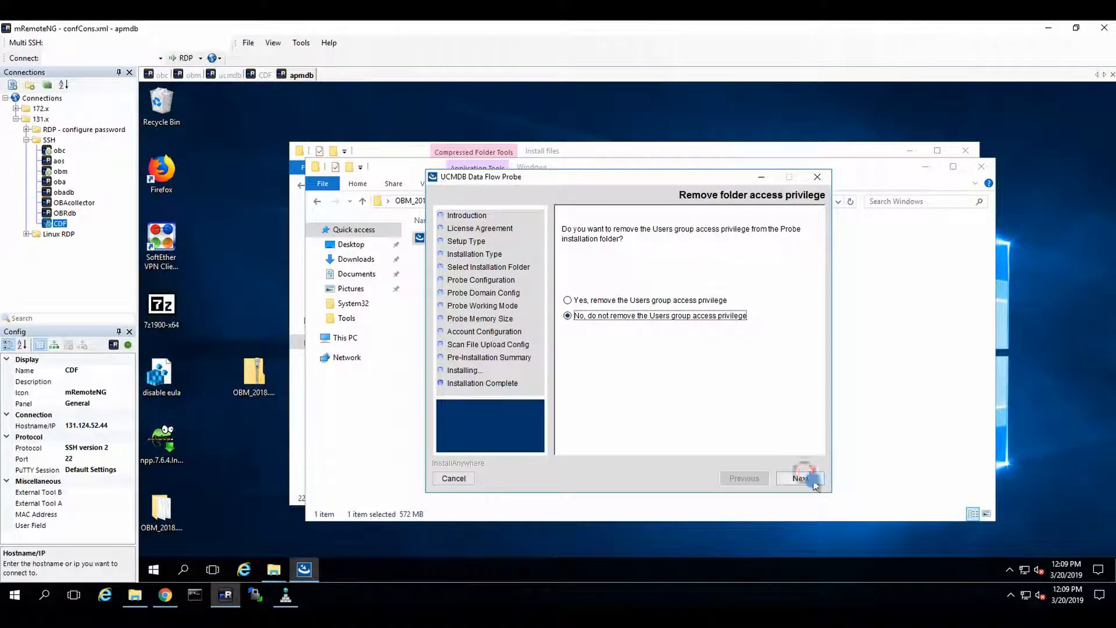
{"action": "left_click", "coordinate": [800, 478]}
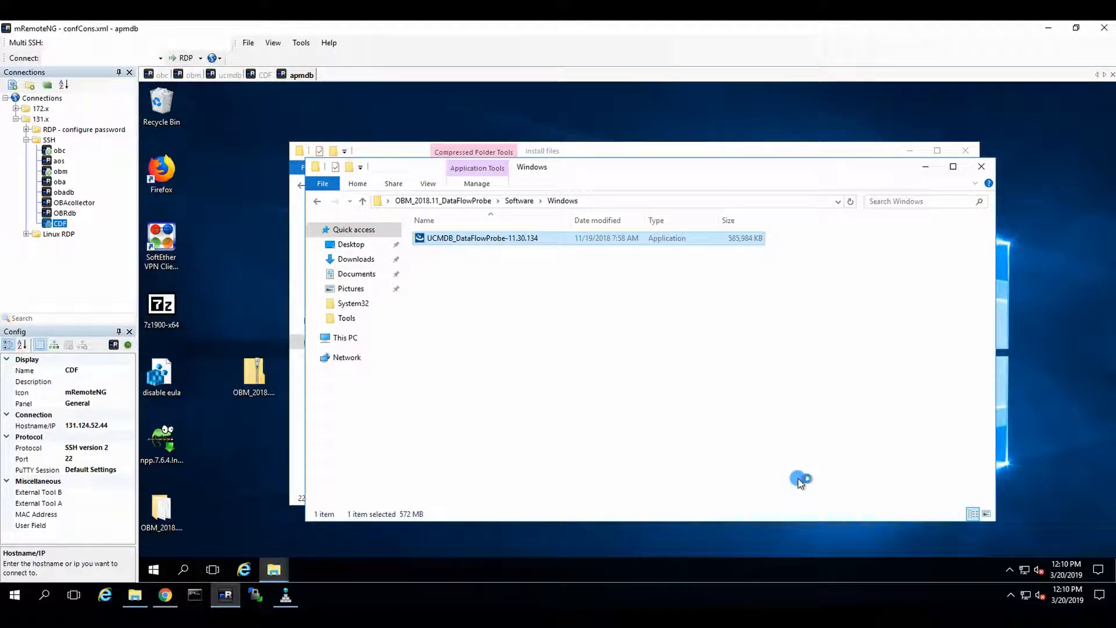
Step: Close both File Explorer windows with the installation files
{"action": "left_click", "coordinate": [666, 389]}
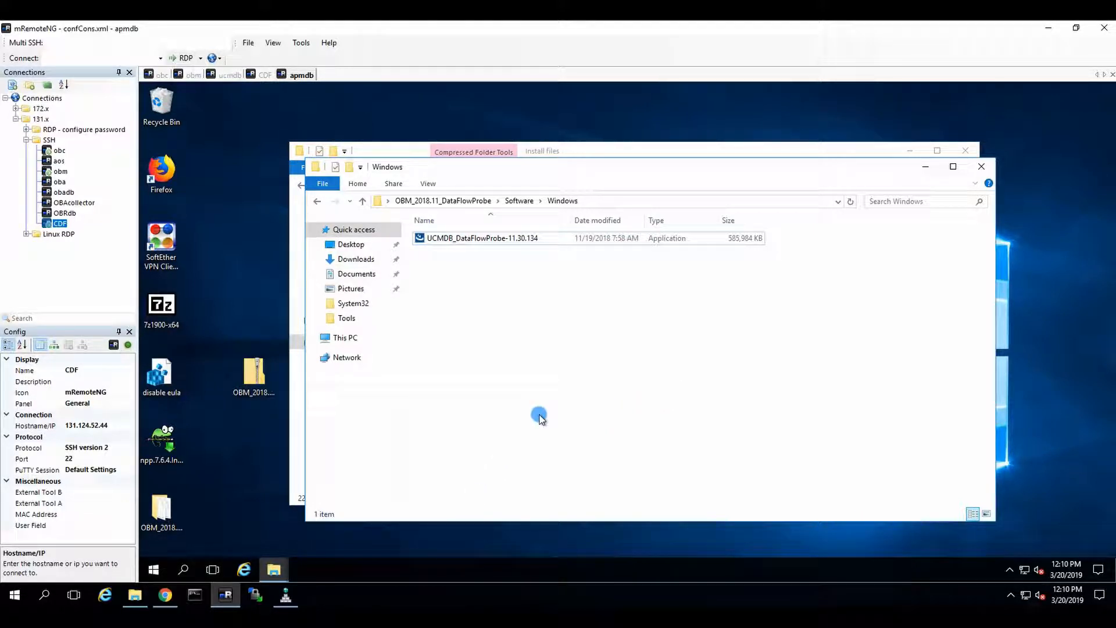
{"action": "left_click", "coordinate": [992, 170]}
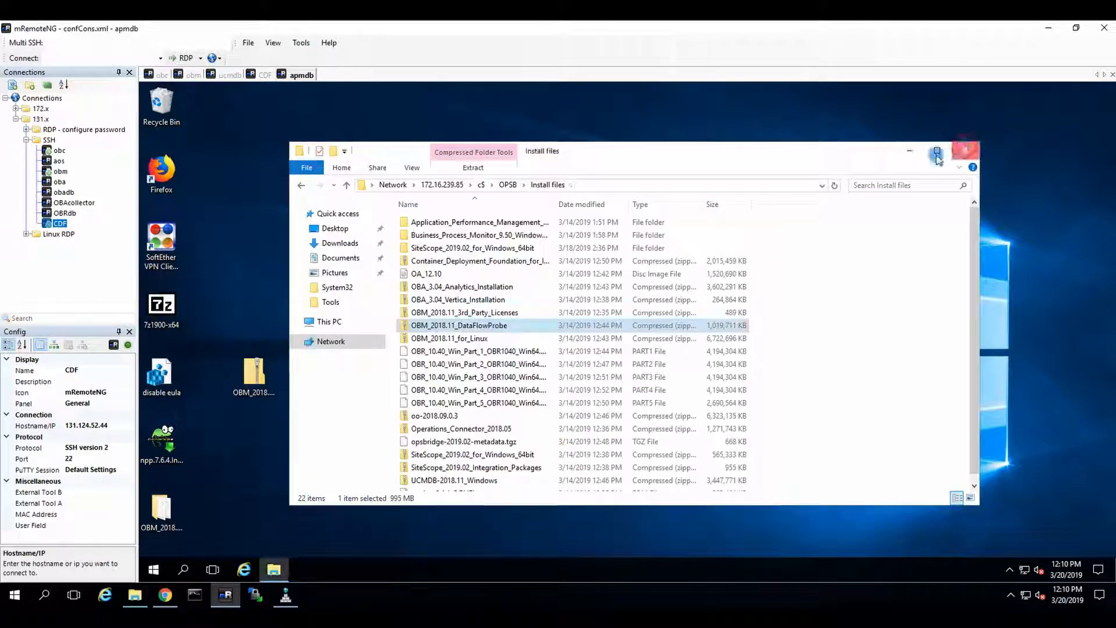
{"action": "left_click", "coordinate": [965, 150]}
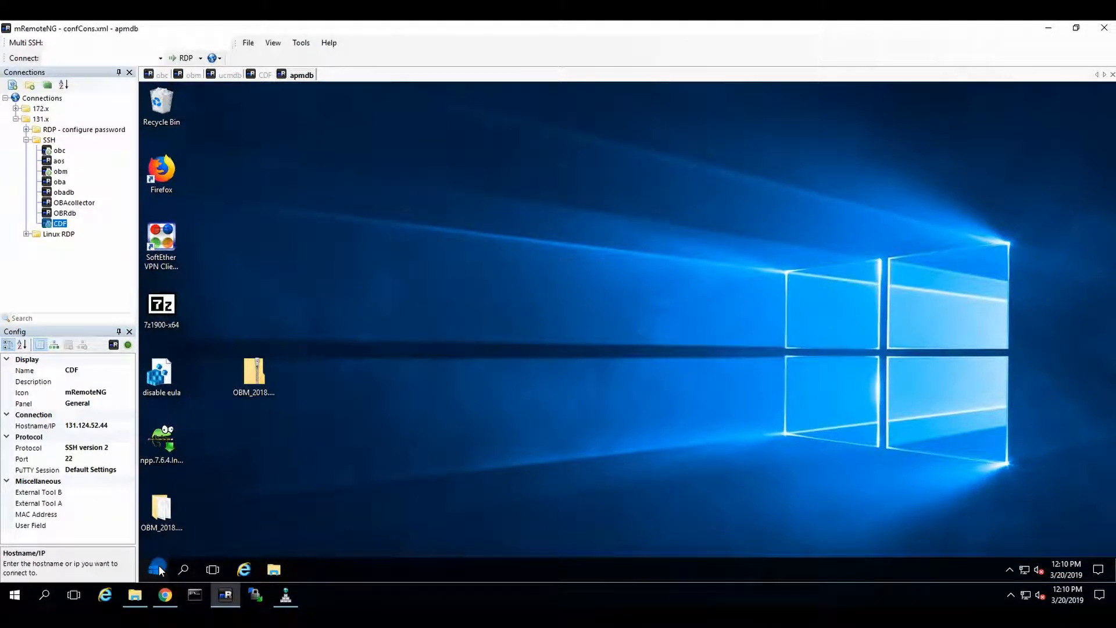
Step: Search the Start menu for the data flow probe shortcuts
{"action": "left_click", "coordinate": [154, 570]}
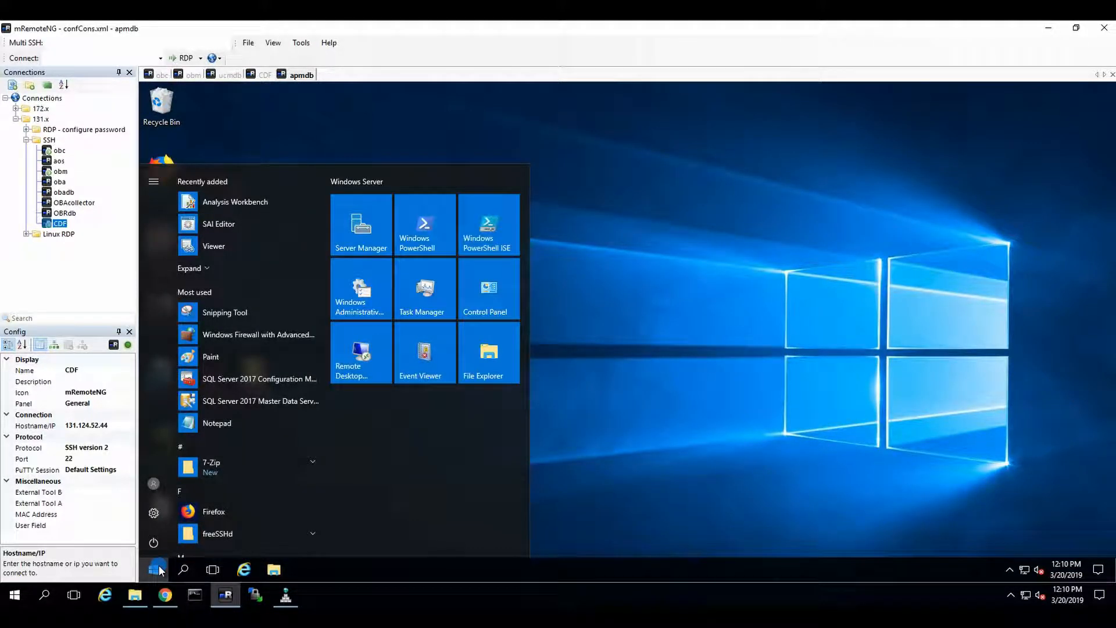
{"action": "left_click", "coordinate": [159, 568]}
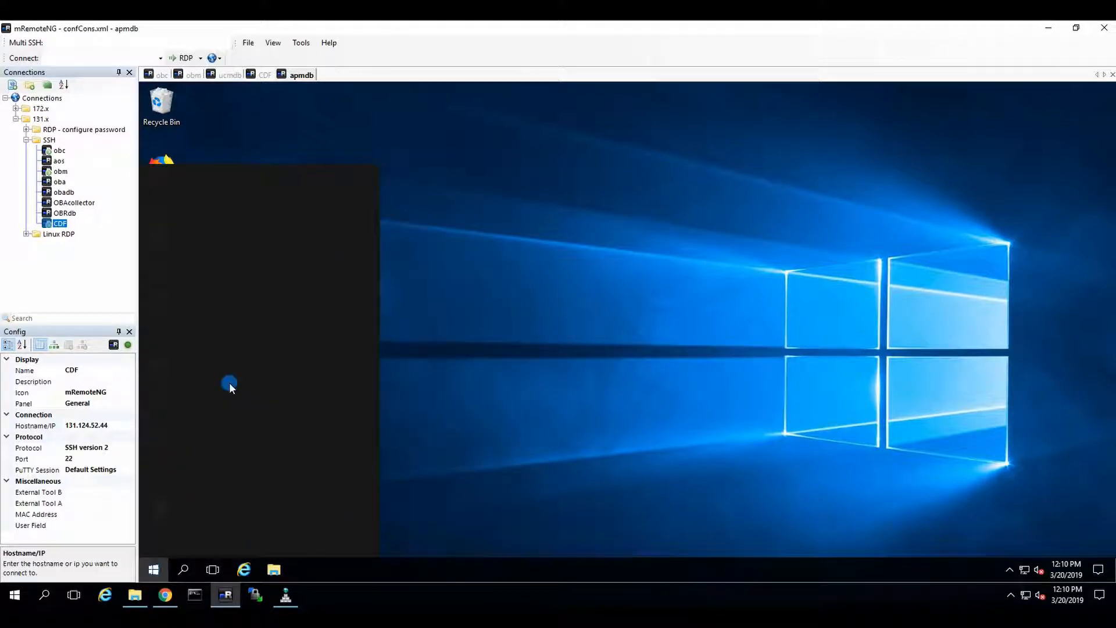
{"action": "type", "text": "data"}
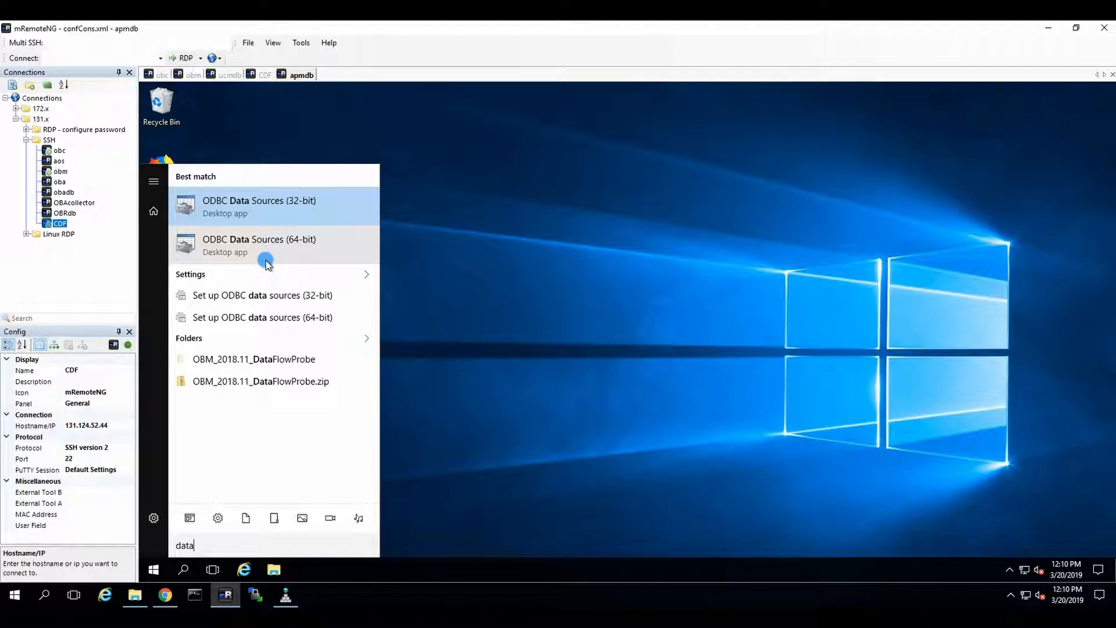
{"action": "type", "text": " f"}
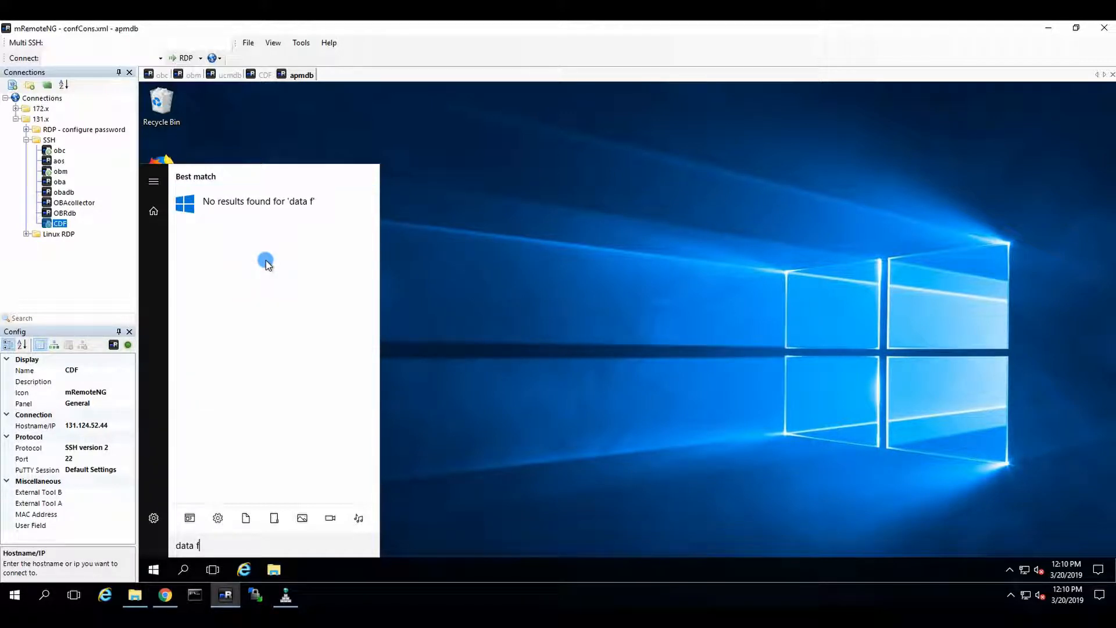
{"action": "key", "text": "BackSpace"}
{"action": "key", "text": "BackSpace"}
{"action": "key", "text": "BackSpace"}
{"action": "key", "text": "BackSpace"}
{"action": "key", "text": "BackSpace"}
{"action": "key", "text": "BackSpace"}
{"action": "type", "text": "u"}
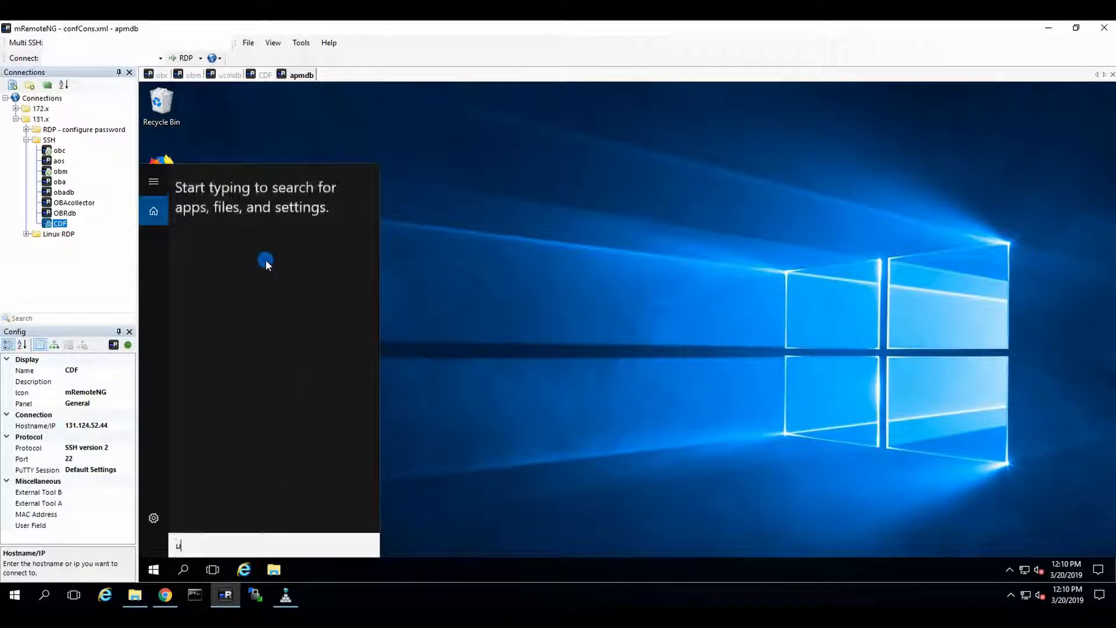
{"action": "type", "text": "c"}
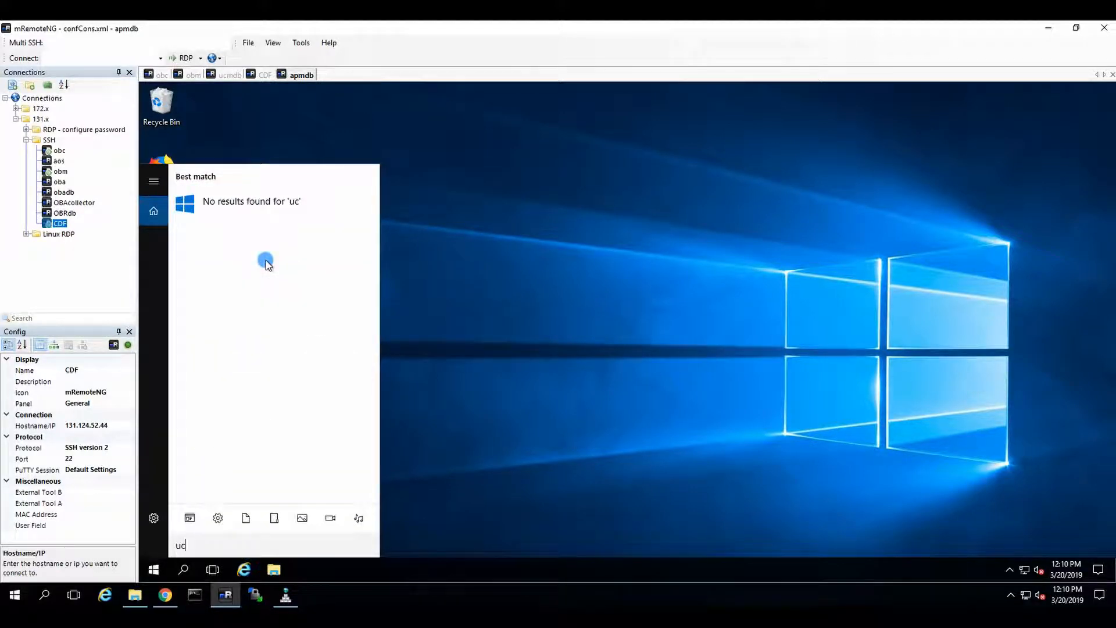
{"action": "key", "text": "BackSpace"}
{"action": "key", "text": "BackSpace"}
{"action": "left_click", "coordinate": [496, 219]}
Step: Launch Start Data Flow Probe from the UCMDB folder in the Start menu
{"action": "left_click", "coordinate": [145, 571]}
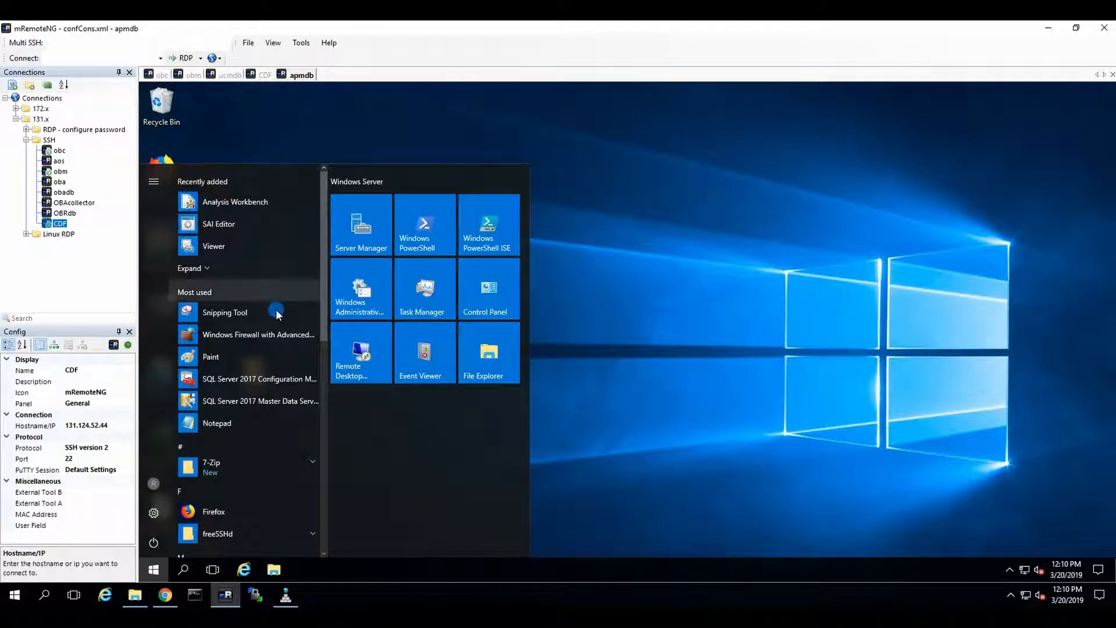
{"action": "scroll", "coordinate": [278, 320], "scroll_direction": "down", "scroll_amount": 5}
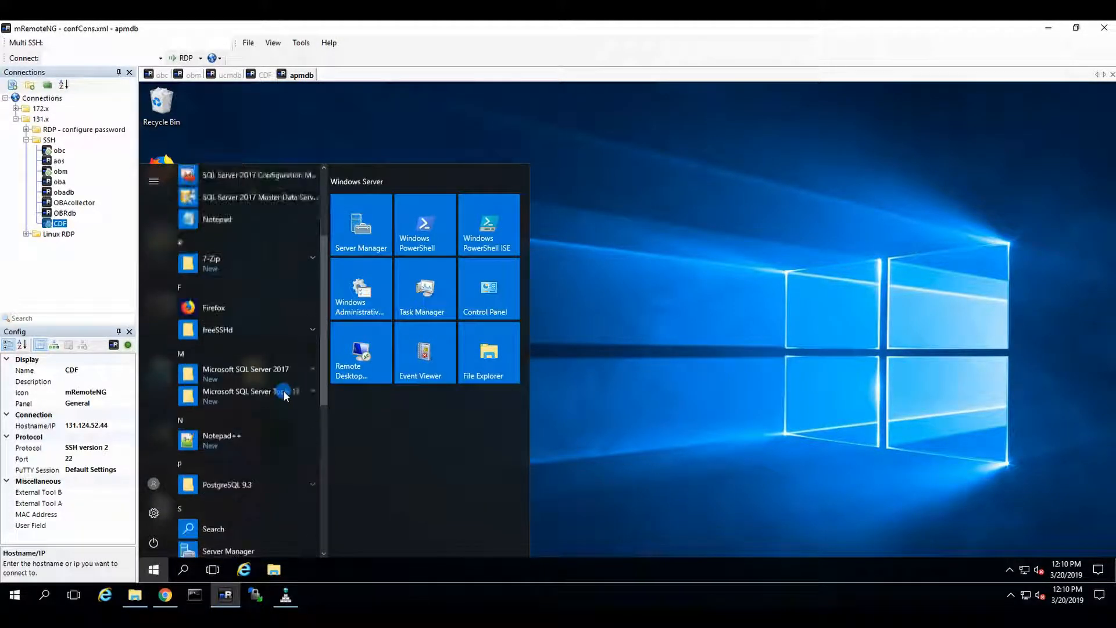
{"action": "scroll", "coordinate": [284, 390], "scroll_direction": "down", "scroll_amount": 4}
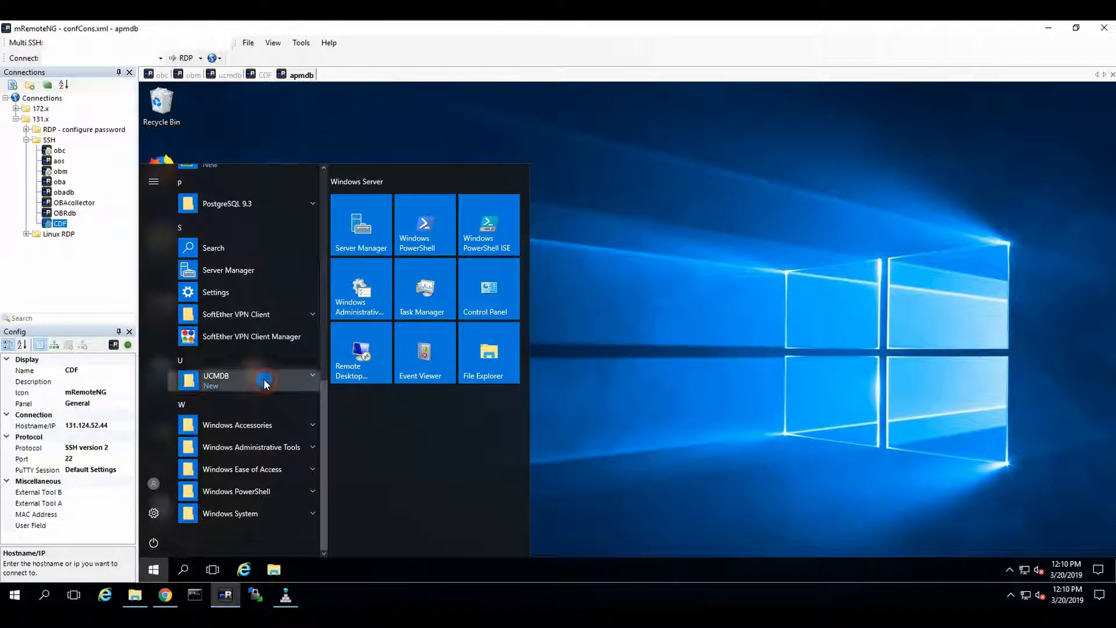
{"action": "left_click", "coordinate": [264, 383]}
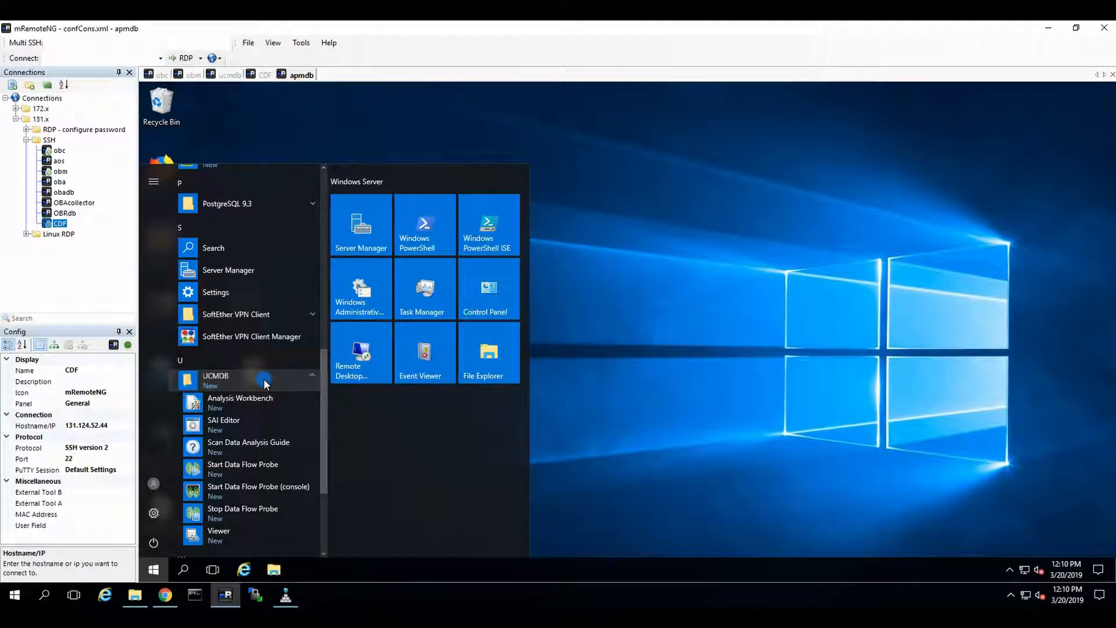
{"action": "left_click", "coordinate": [279, 472]}
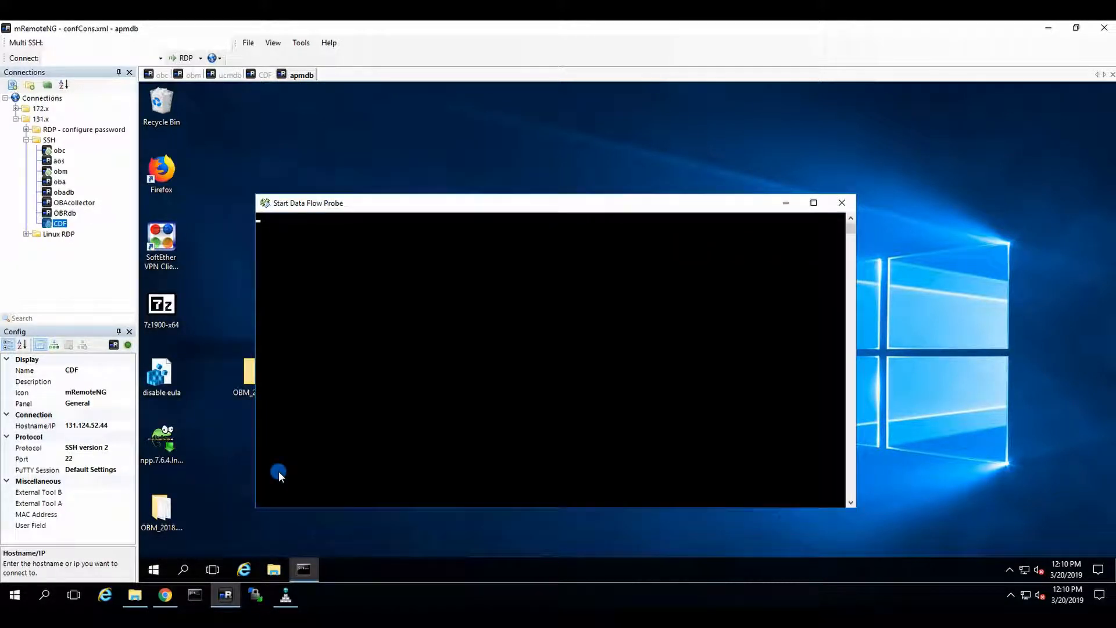